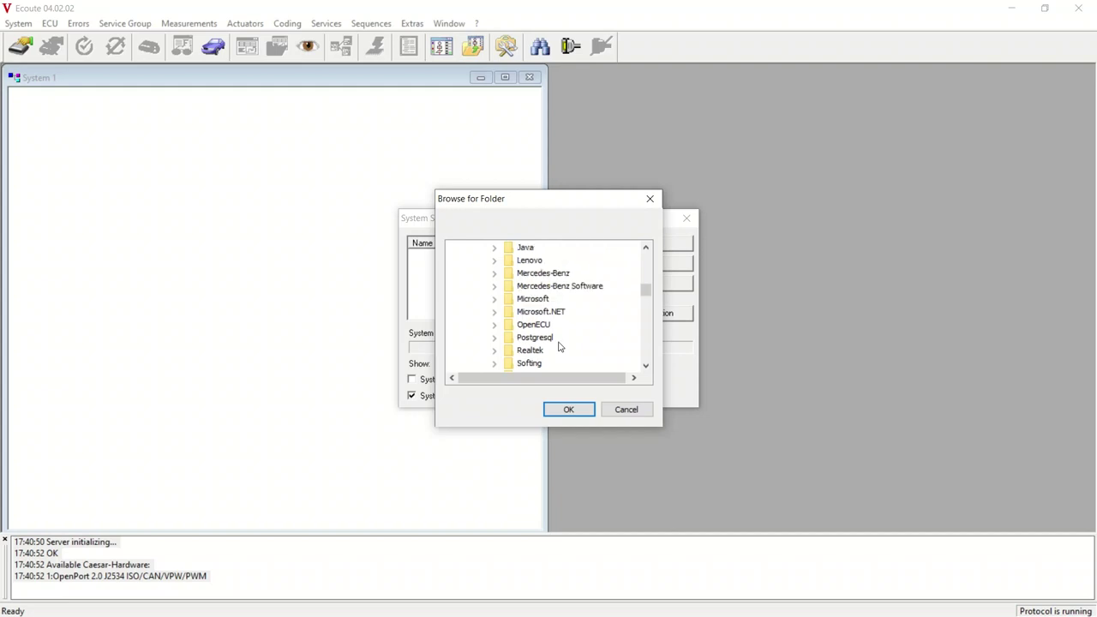
Choose Mercedes-Benz\Xentry\MB_PKW\Caesar\cbf as the systems folder.
click(555, 312)
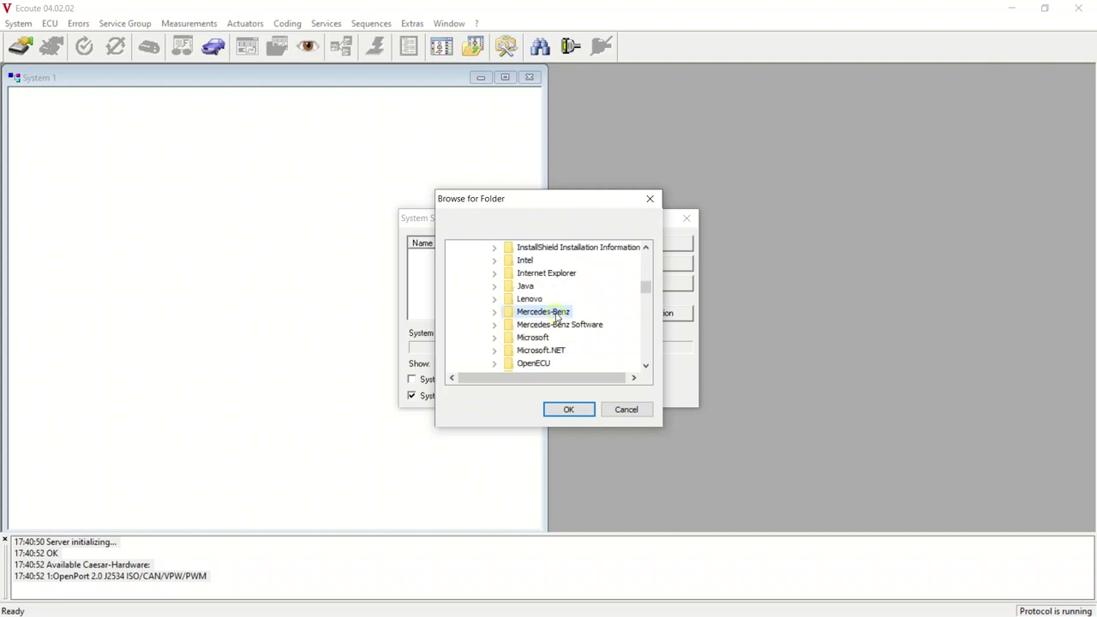
double_click(556, 313)
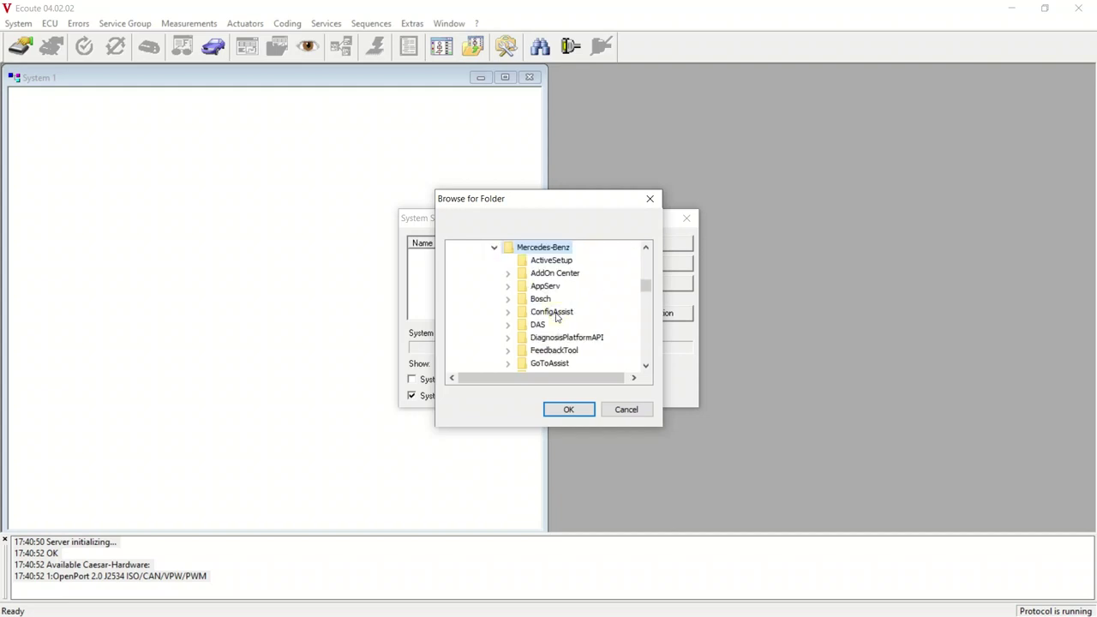
scroll(557, 317, down, 5)
double_click(549, 300)
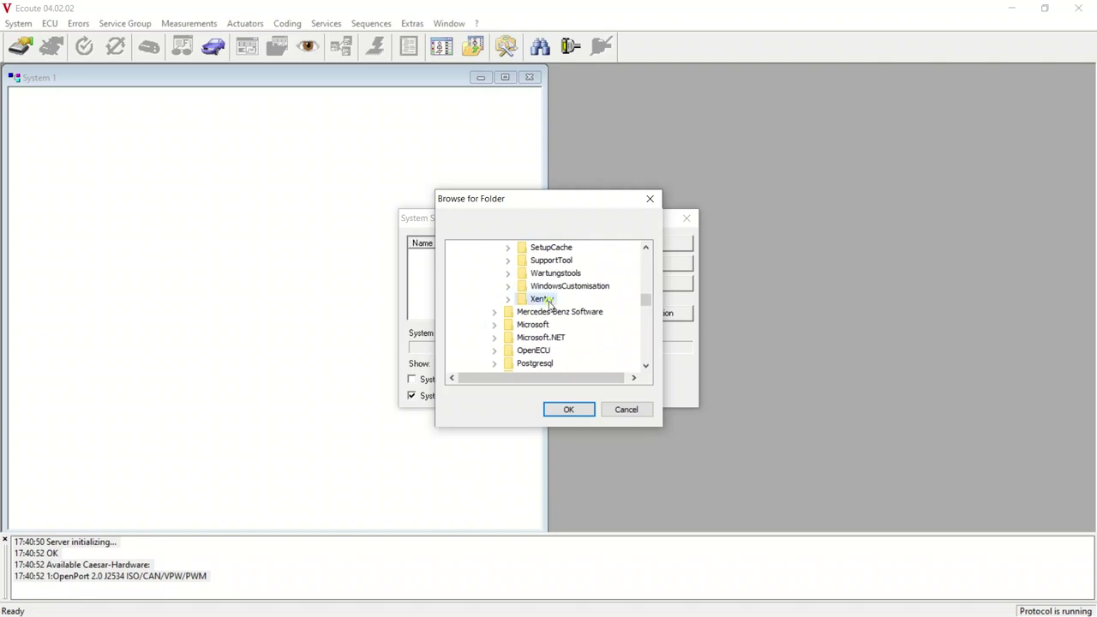
scroll(549, 301, down, 3)
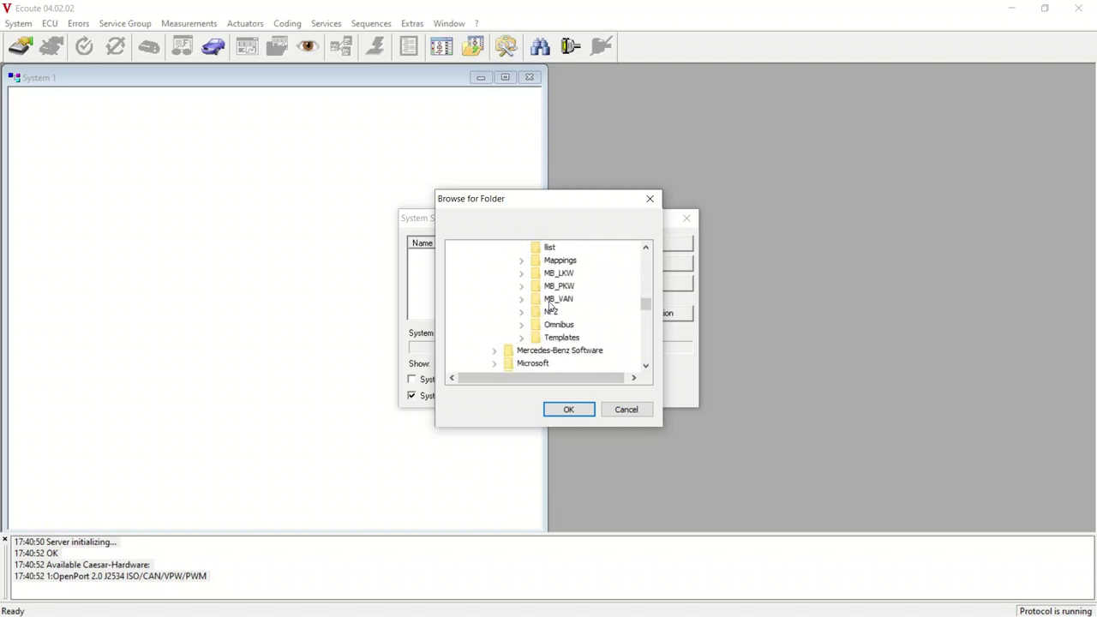
double_click(557, 286)
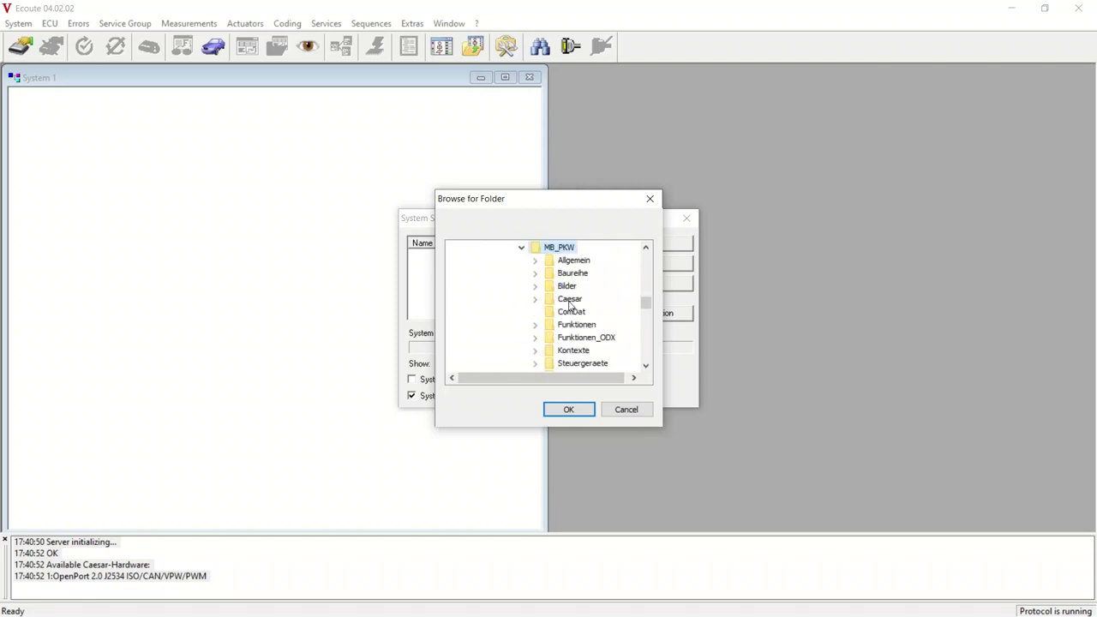
double_click(569, 299)
click(576, 312)
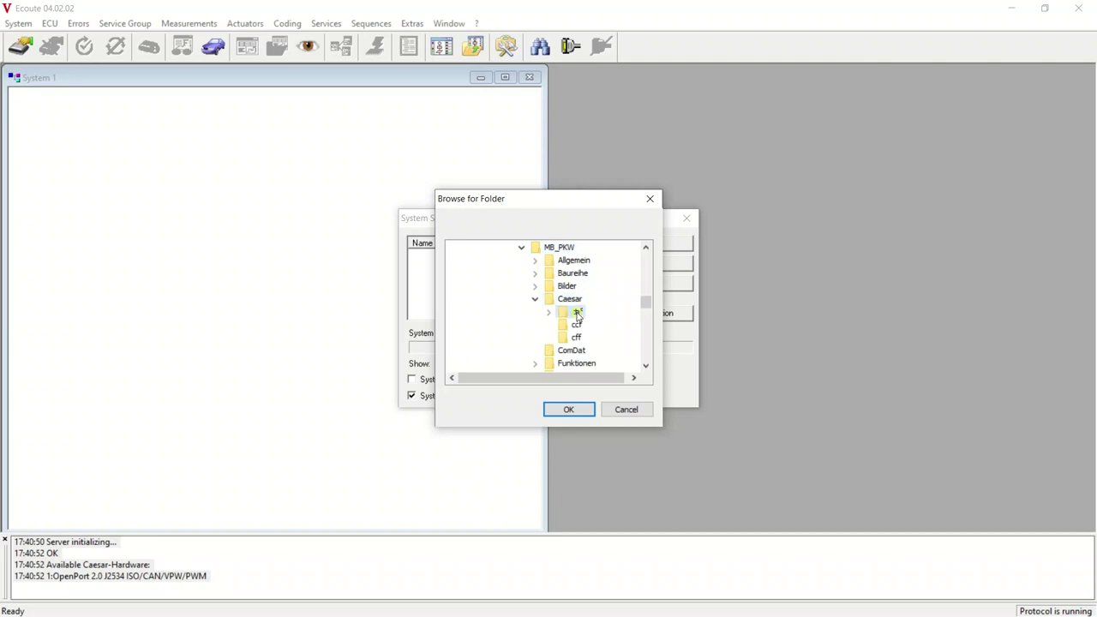
click(569, 409)
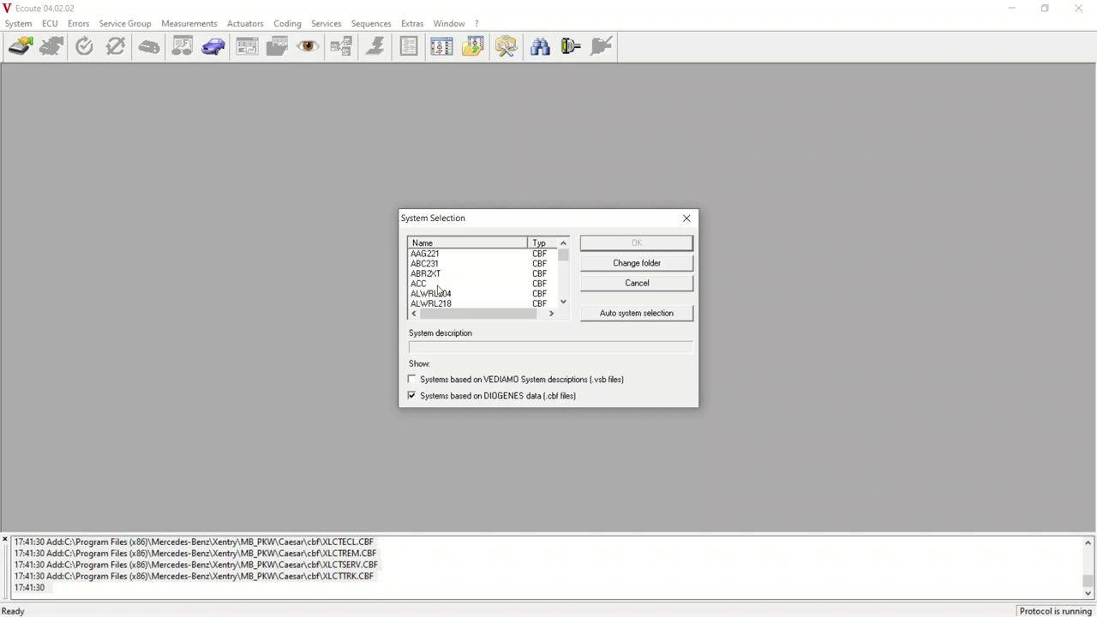
Select CRD3 in the System Selection list and load it.
scroll(438, 291, down, 5)
click(438, 293)
key(Down)
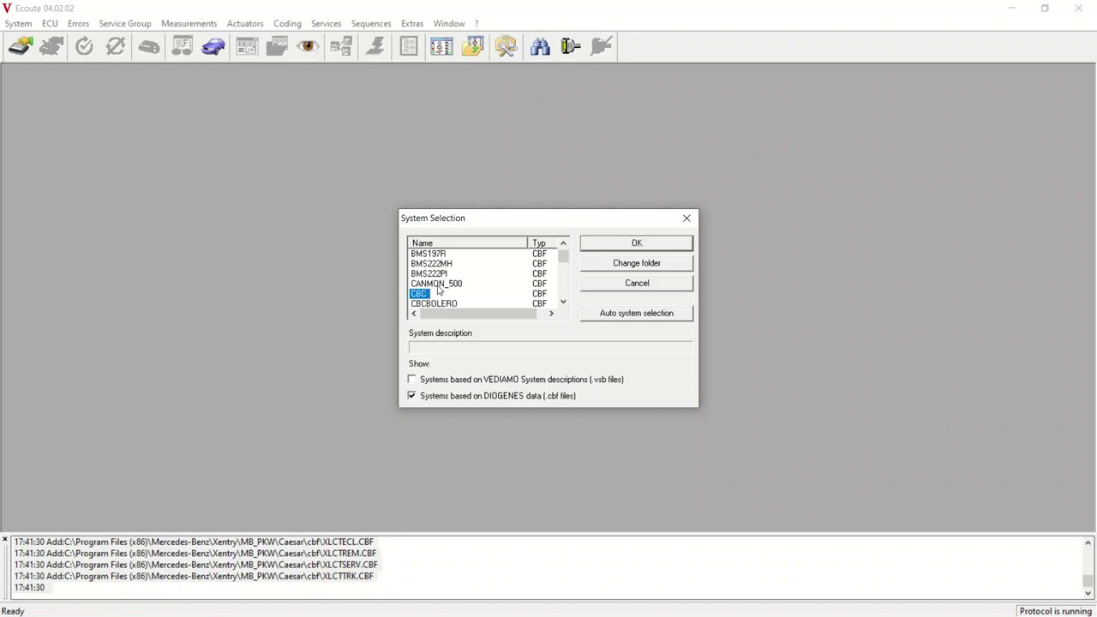
key(Down)
key(Down)
key(Down)
key(Down)
key(Down)
key(Down)
key(Down)
key(Down)
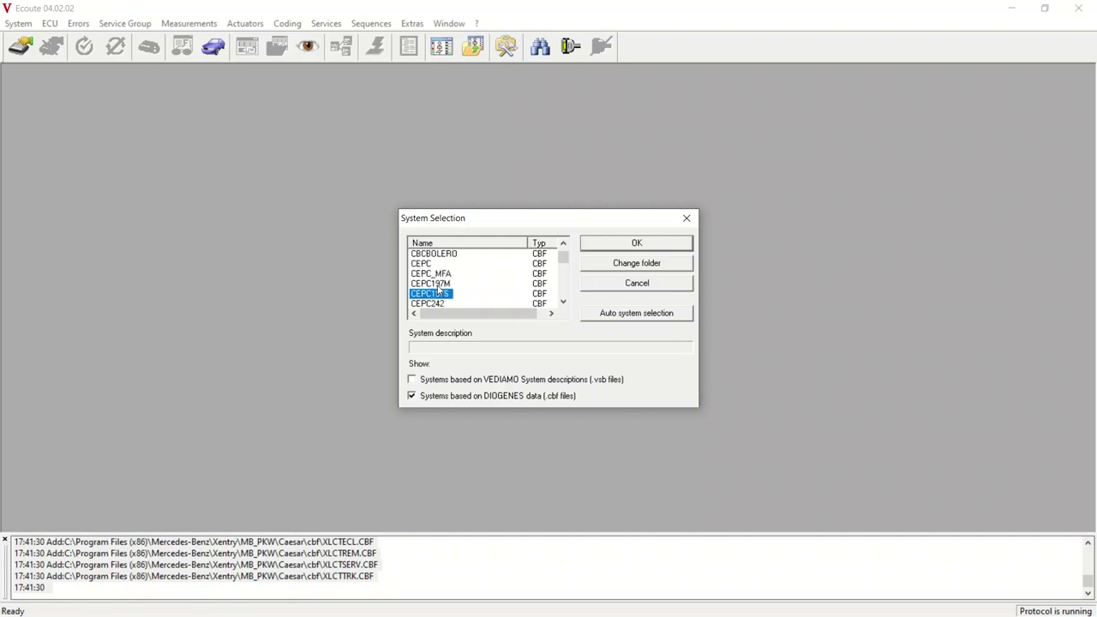
key(Down)
key(Down)
key(Down)
key(Down)
key(Down)
key(Down)
key(Down)
key(Down)
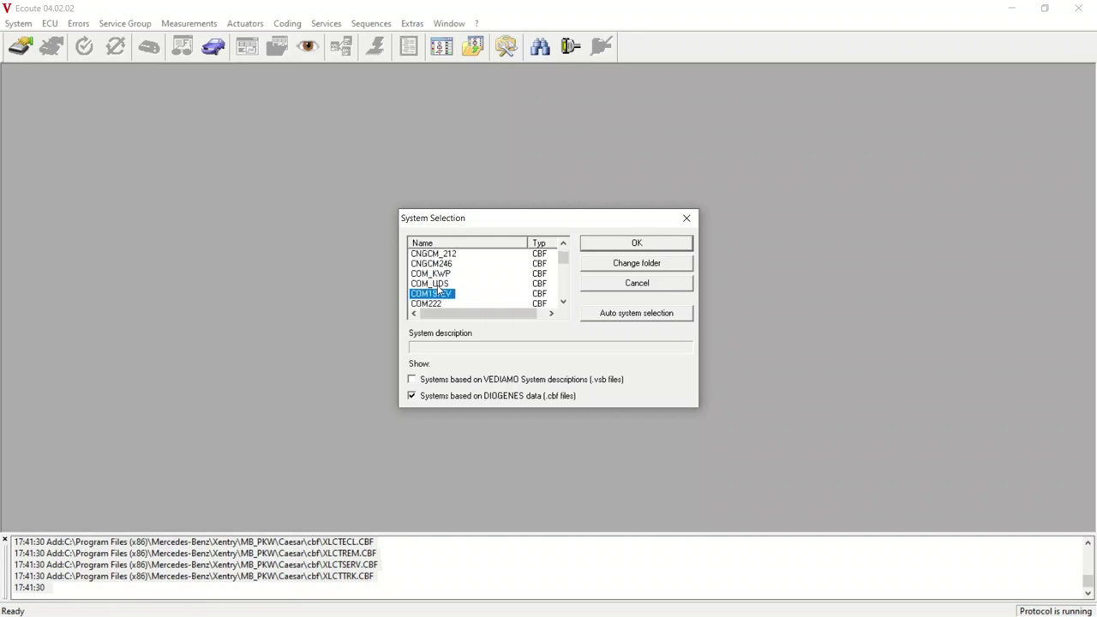
key(Down)
key(Down)
key(Down)
key(Down)
key(Down)
key(Down)
key(Down)
key(Down)
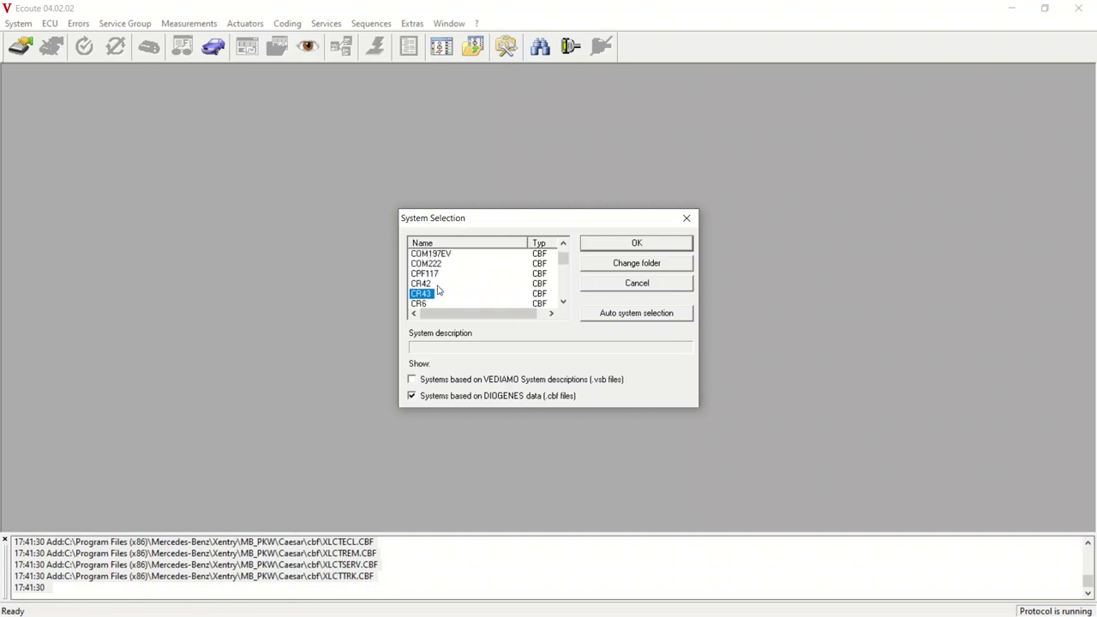
key(Down)
key(Down)
key(Down)
key(Down)
key(Down)
key(Down)
key(Down)
key(Down)
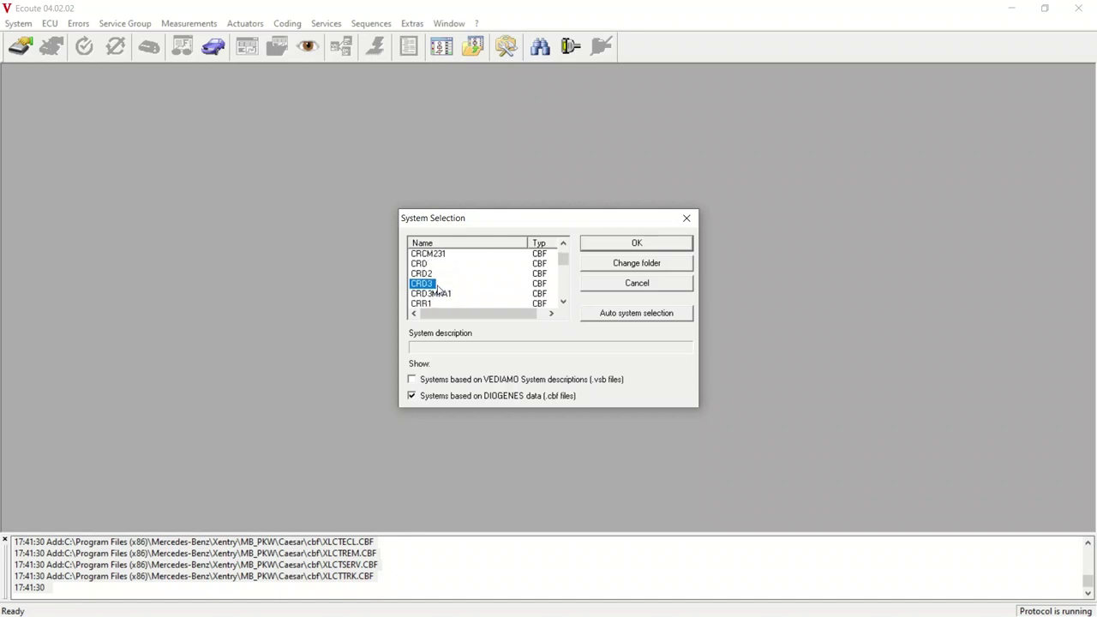
click(635, 243)
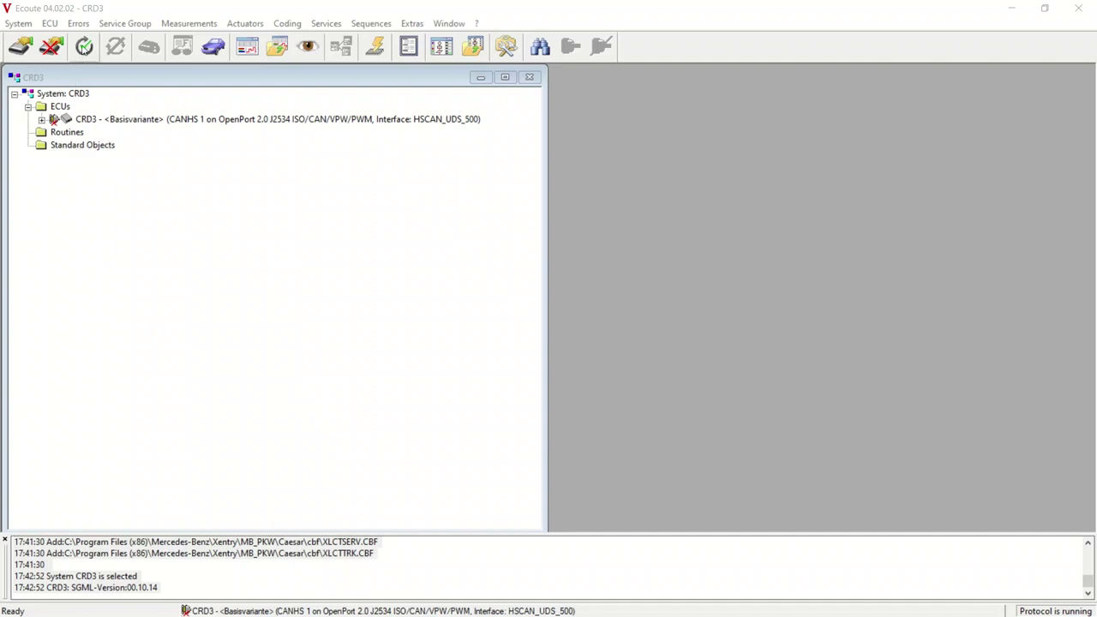
Initiate contact with the CRD3 ECU so it is identified as CRD3_Diag_2140h.
click(83, 49)
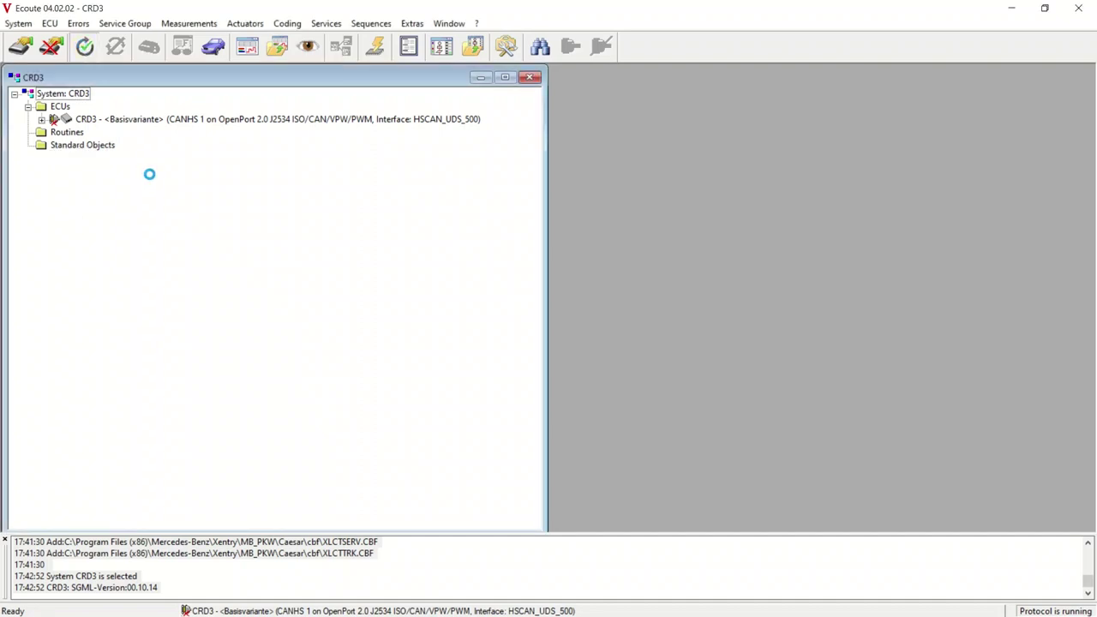
click(53, 26)
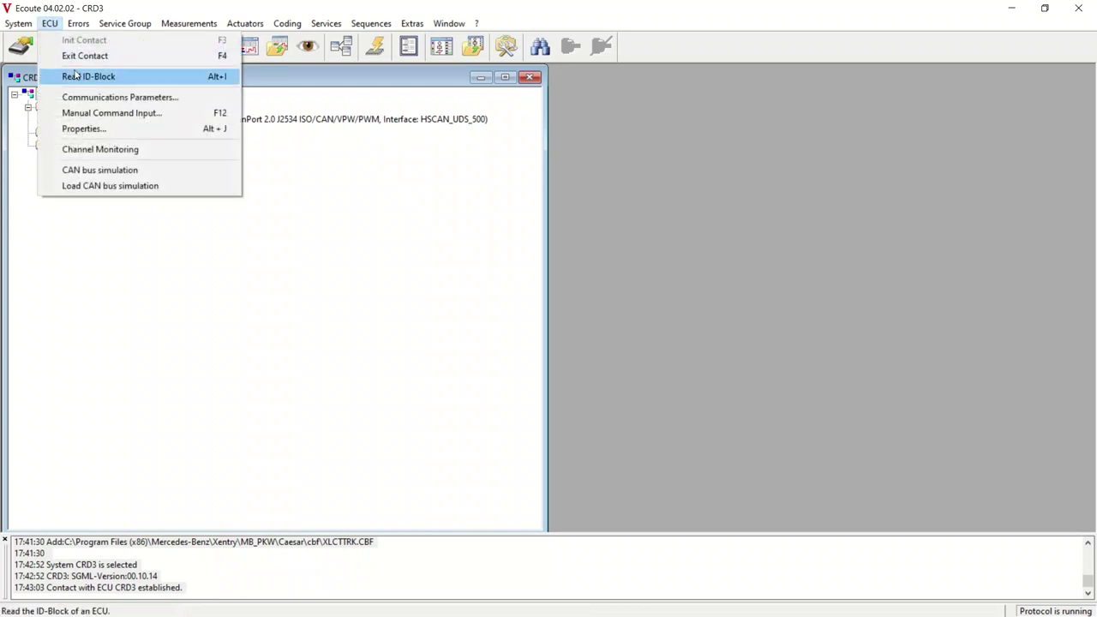
Open Manual Command Input and start the hexadecimal request '27 0'.
click(178, 115)
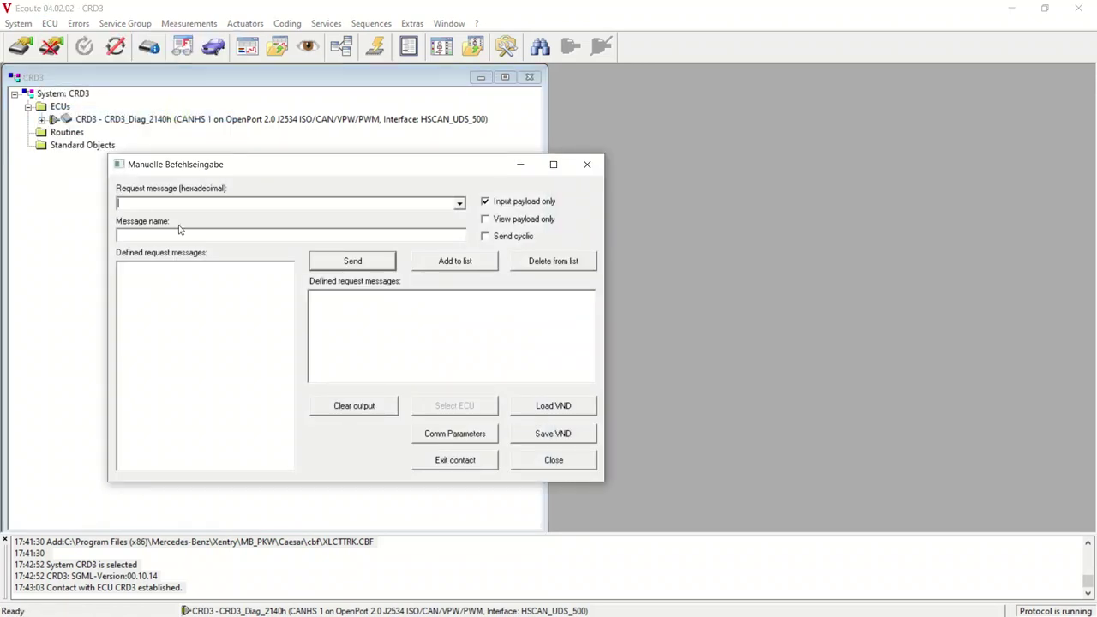
text(27 0B)
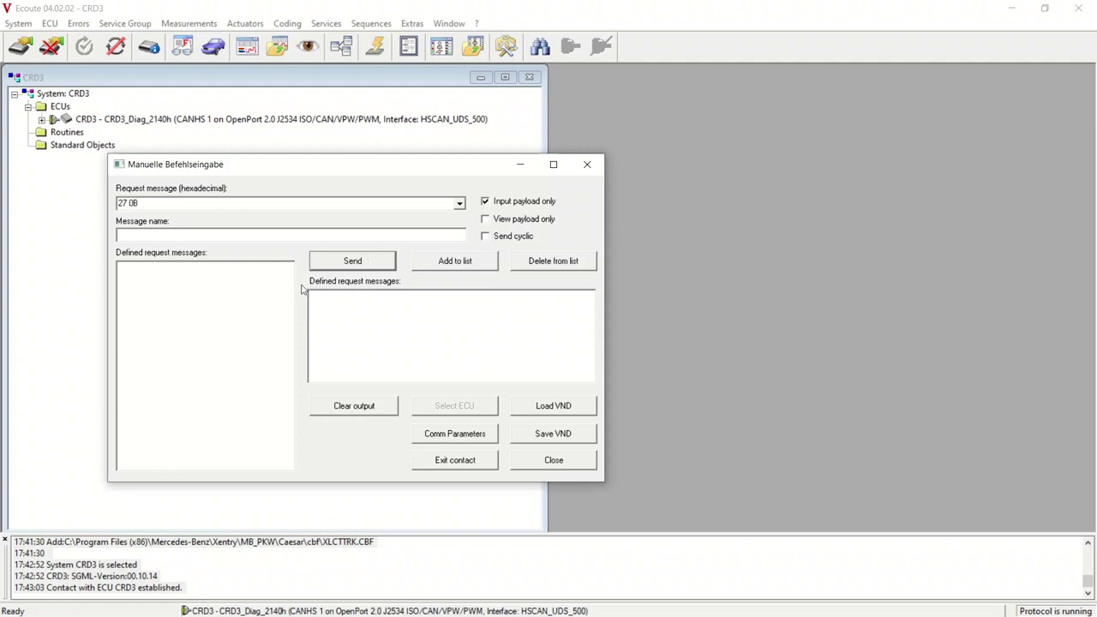
Send request 27 0B to the CRD3 ECU, receiving seed response 67 0B C7 9B E0 03.
click(335, 259)
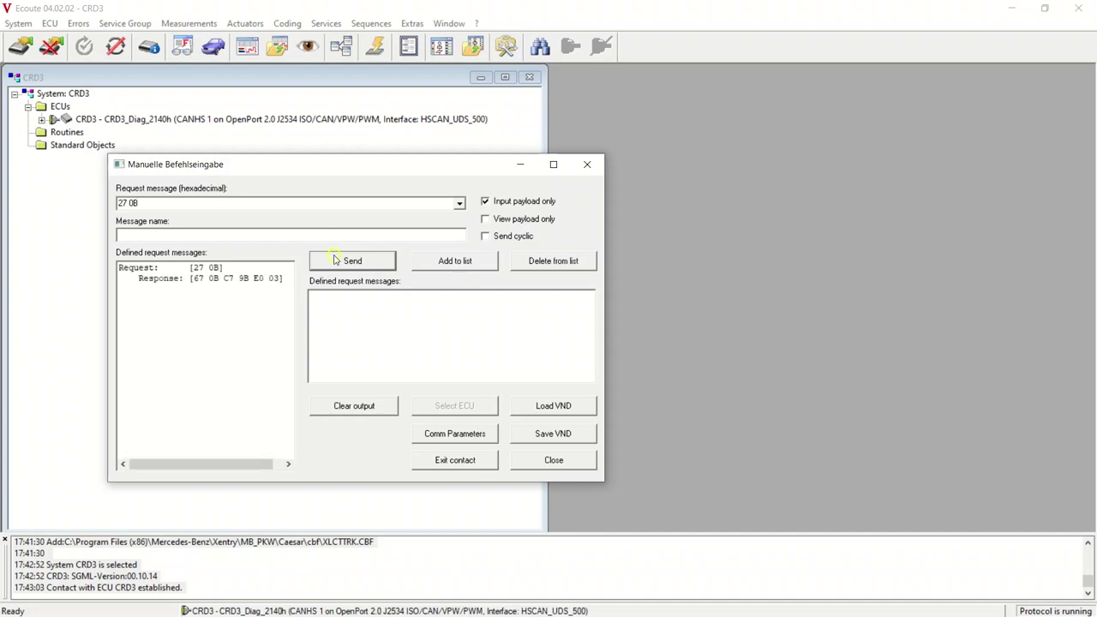
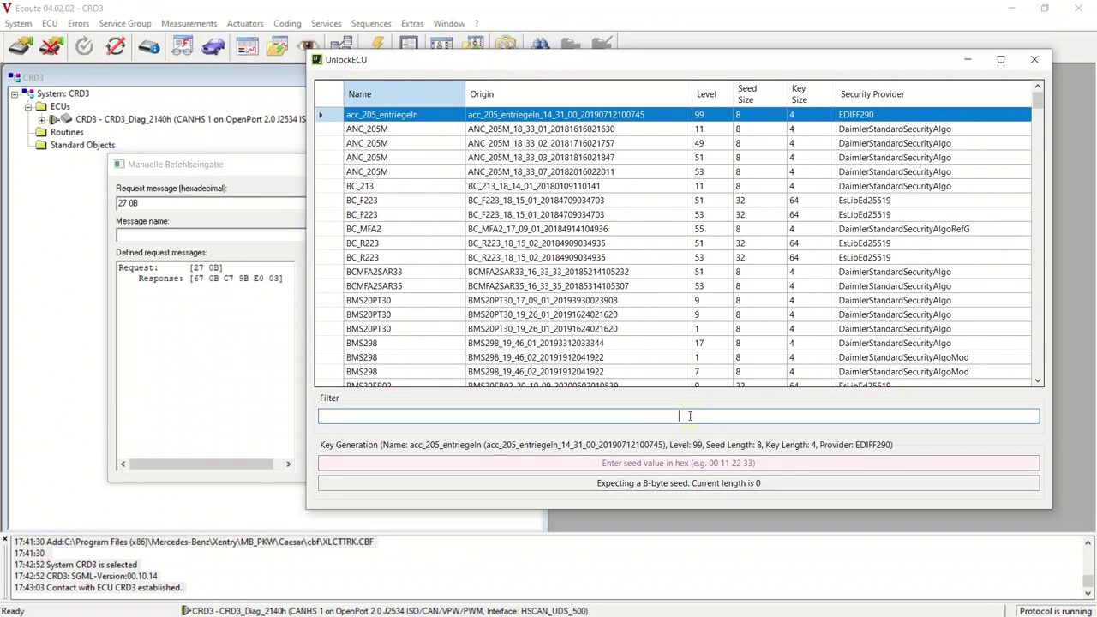
Filter the UnlockECU security algorithm list by the name 'CRD'.
click(690, 415)
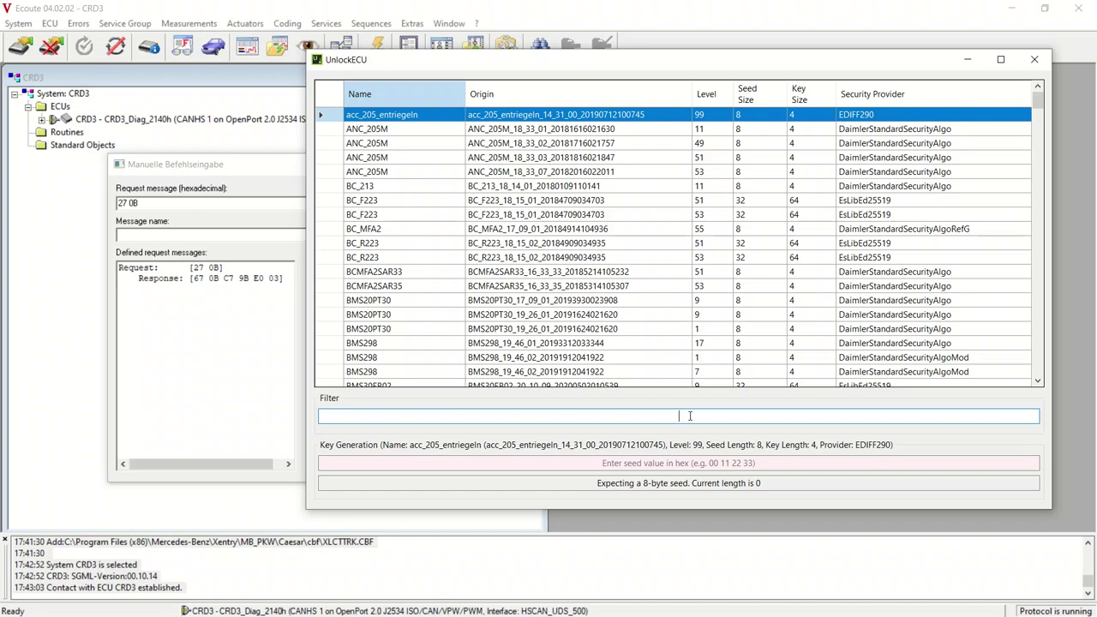
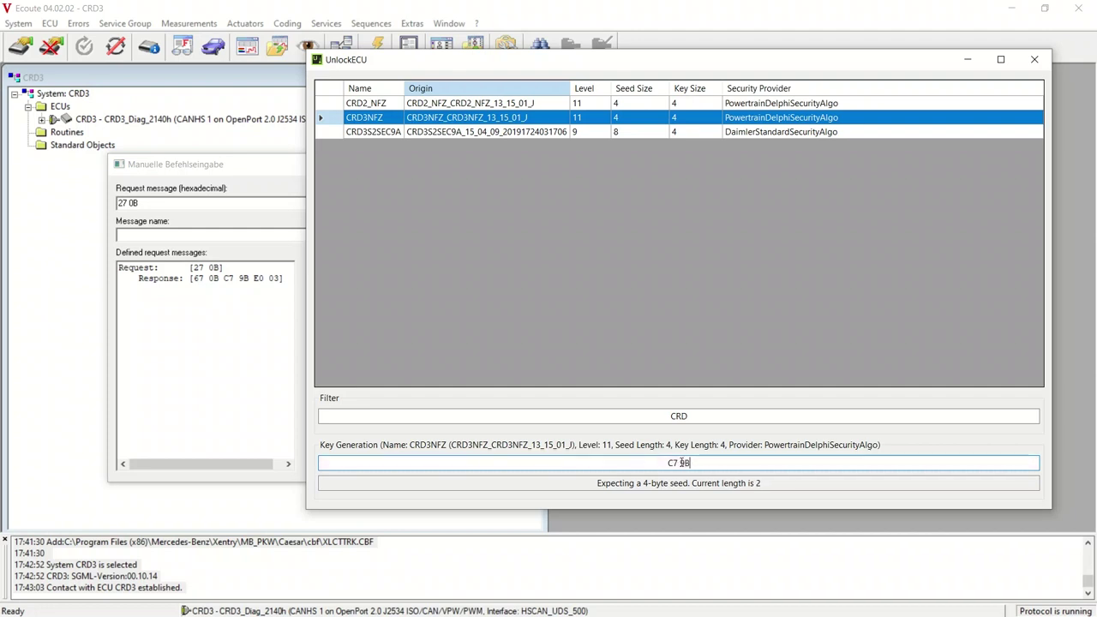
Enter seed byte E0 after C7 9B in the CRD3NFZ seed field.
text(E0 03)
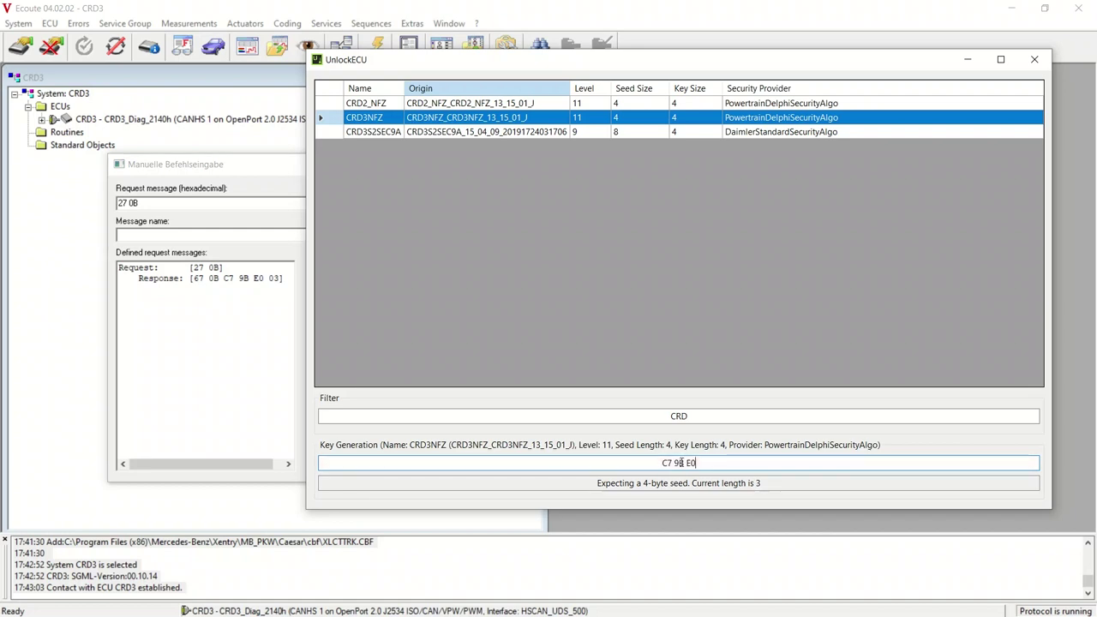
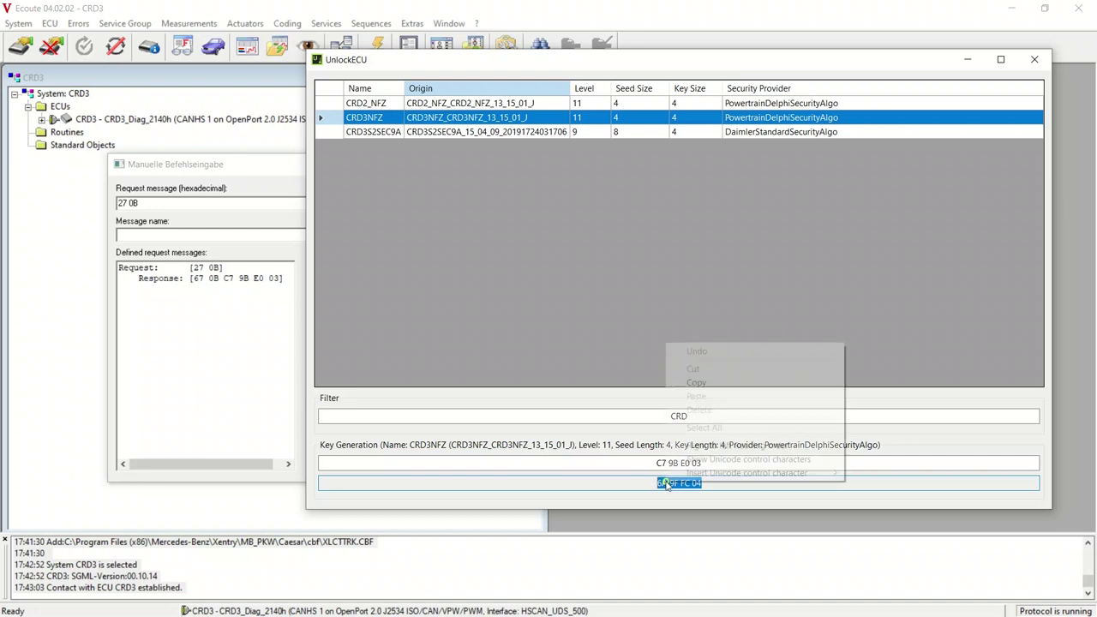
click(696, 382)
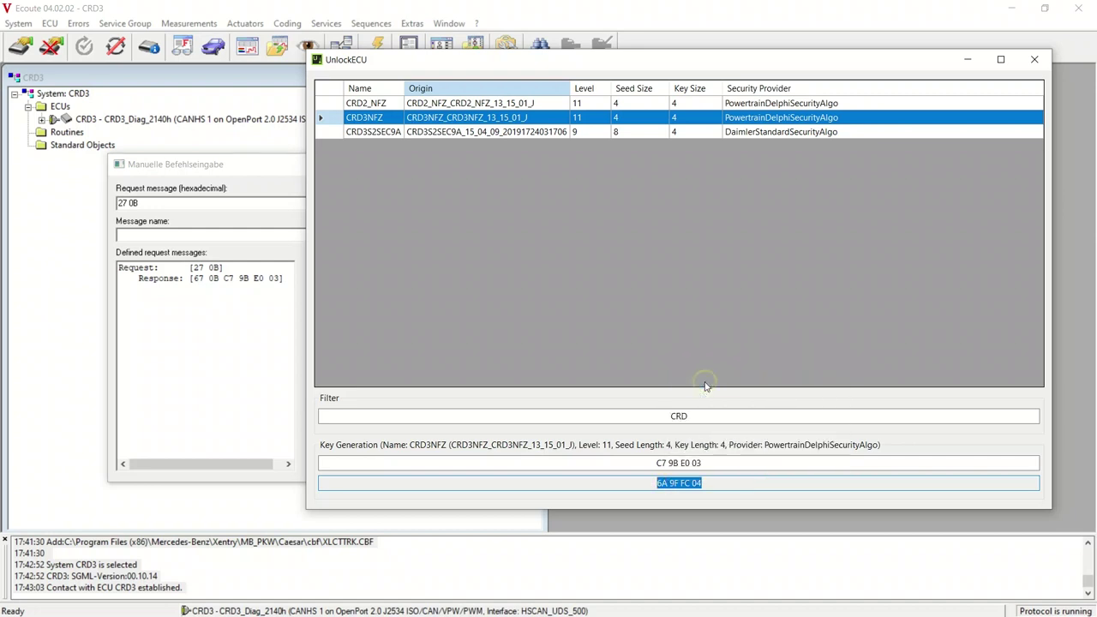
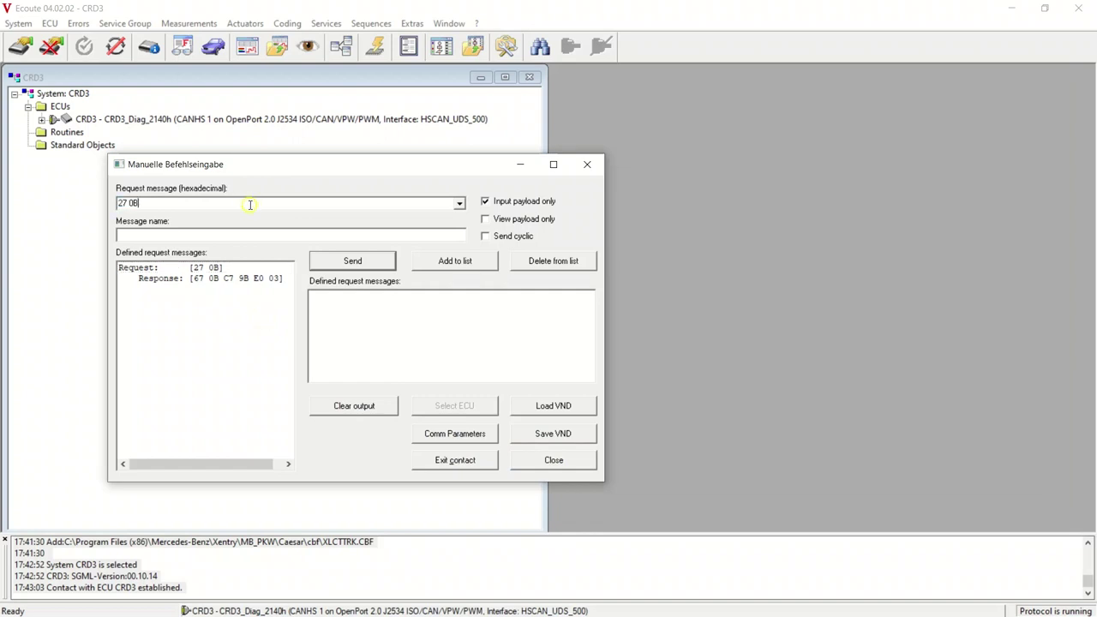
Change the Request message from 27 0B to 27 0C for the CRD3 security key reply.
key(BackSpace)
text(C 6A 9F FC 04)
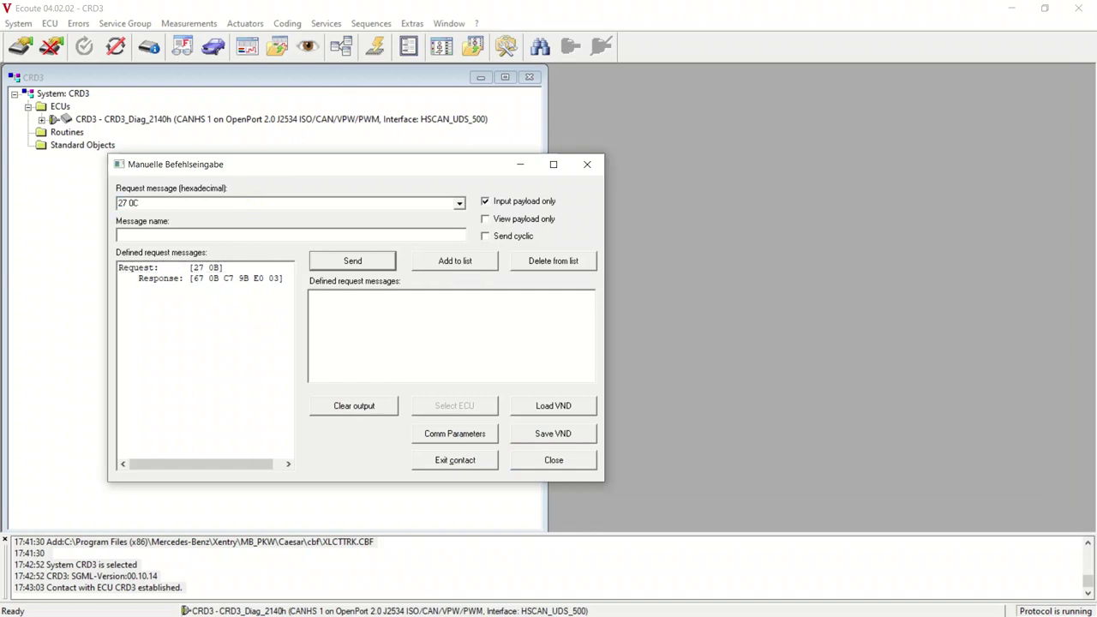
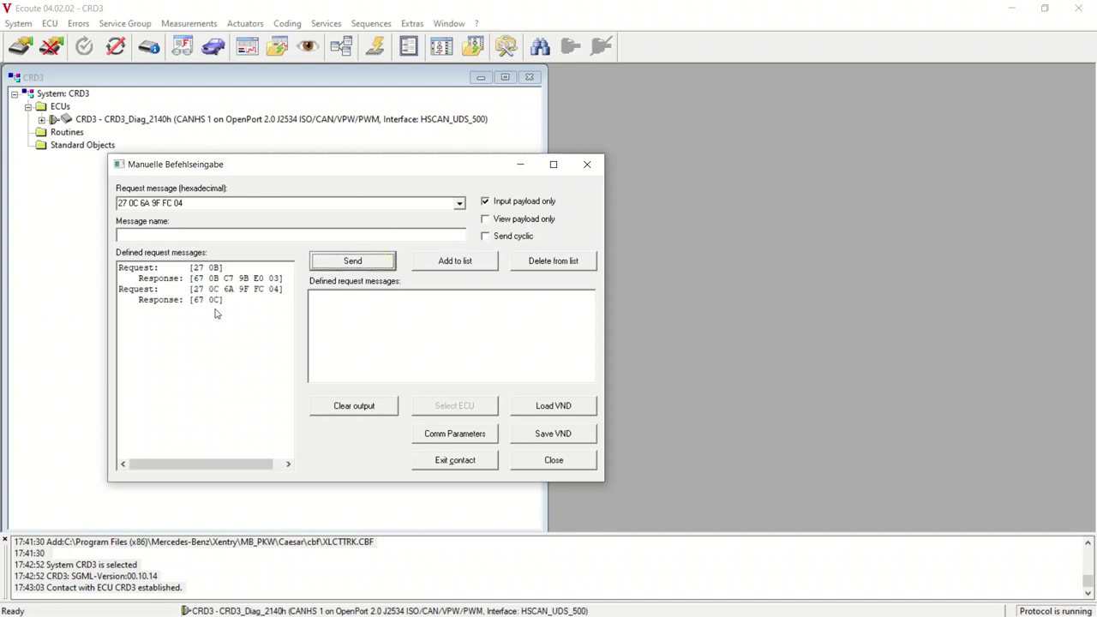
Close the Manuelle Befehlseingabe window and bring up CRD3 variant coding.
click(522, 463)
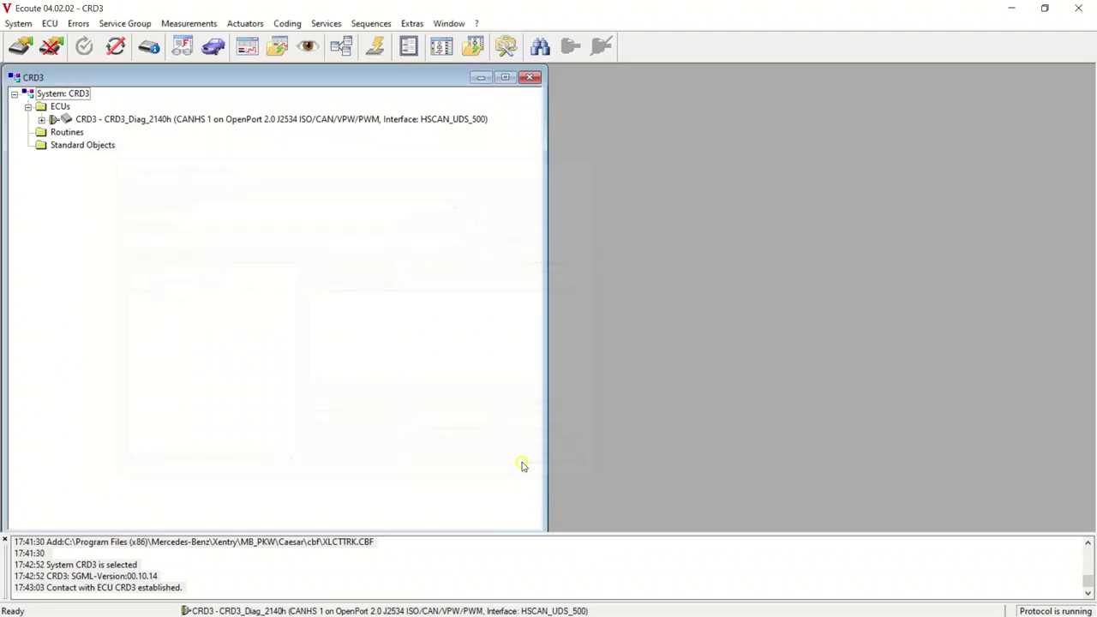
click(342, 50)
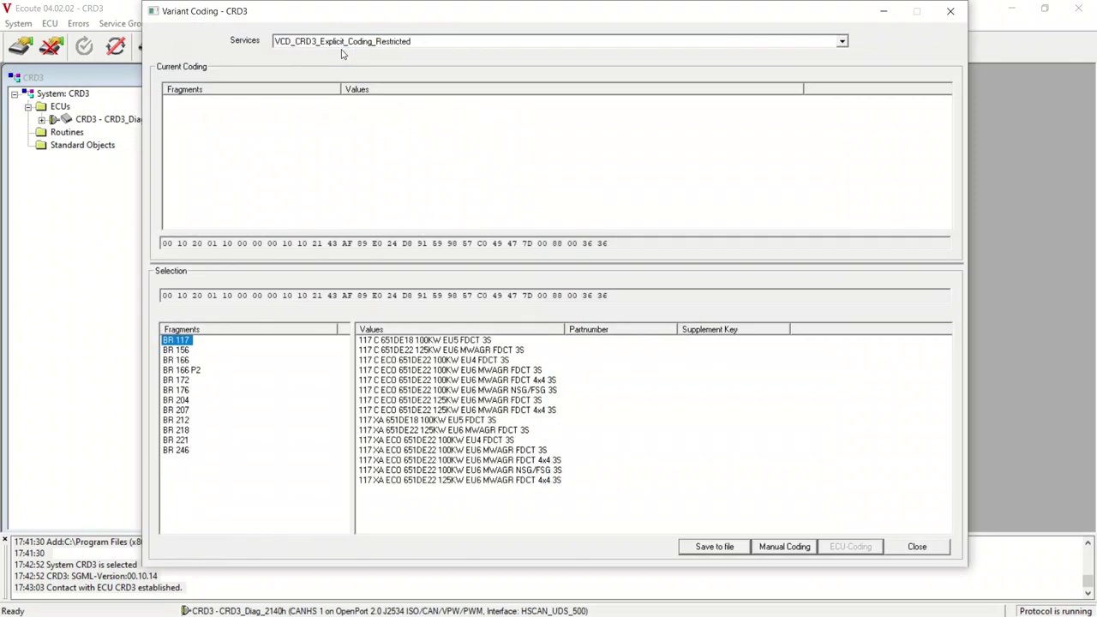
Switch the coding service from VCD_EROTAN to VCD_CRD3_Implicit_Coding_Restricted and scroll its fragments.
click(357, 42)
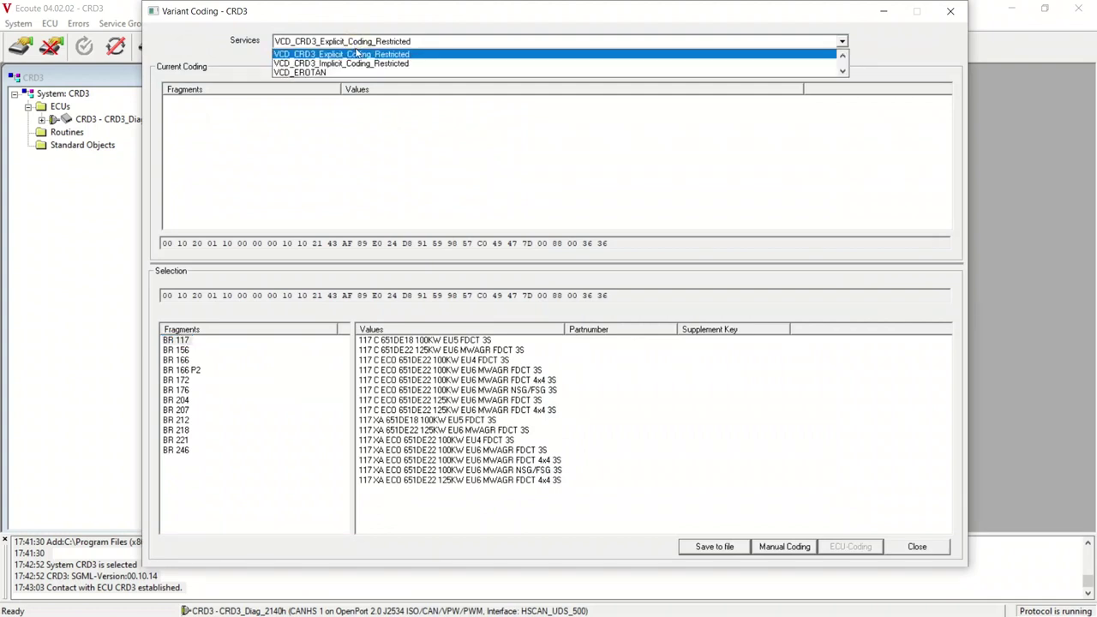
click(356, 72)
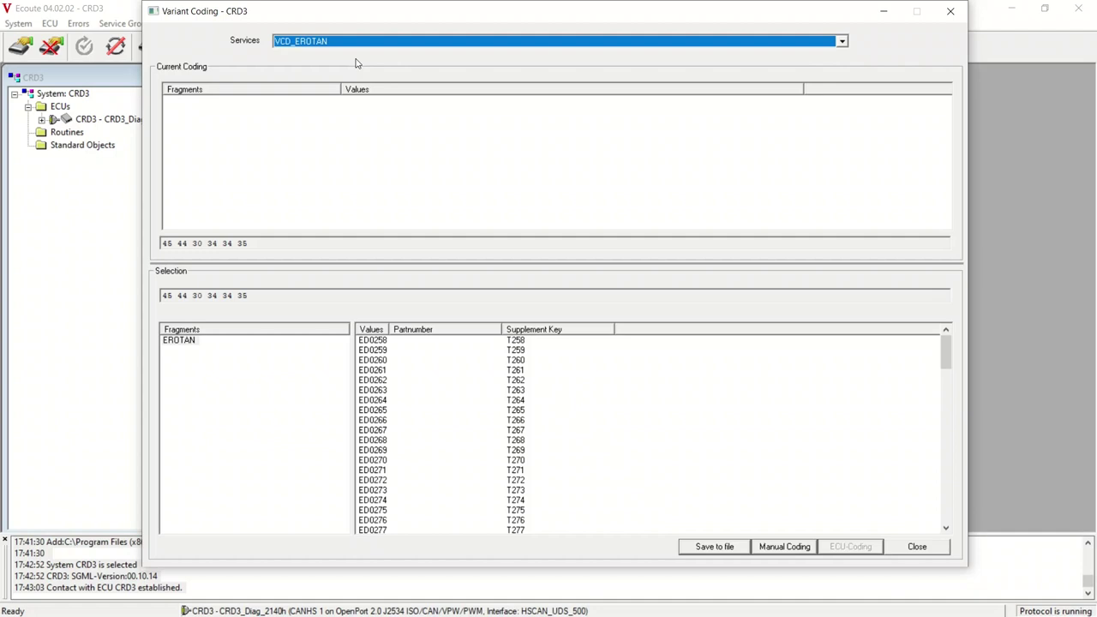
click(355, 42)
click(355, 55)
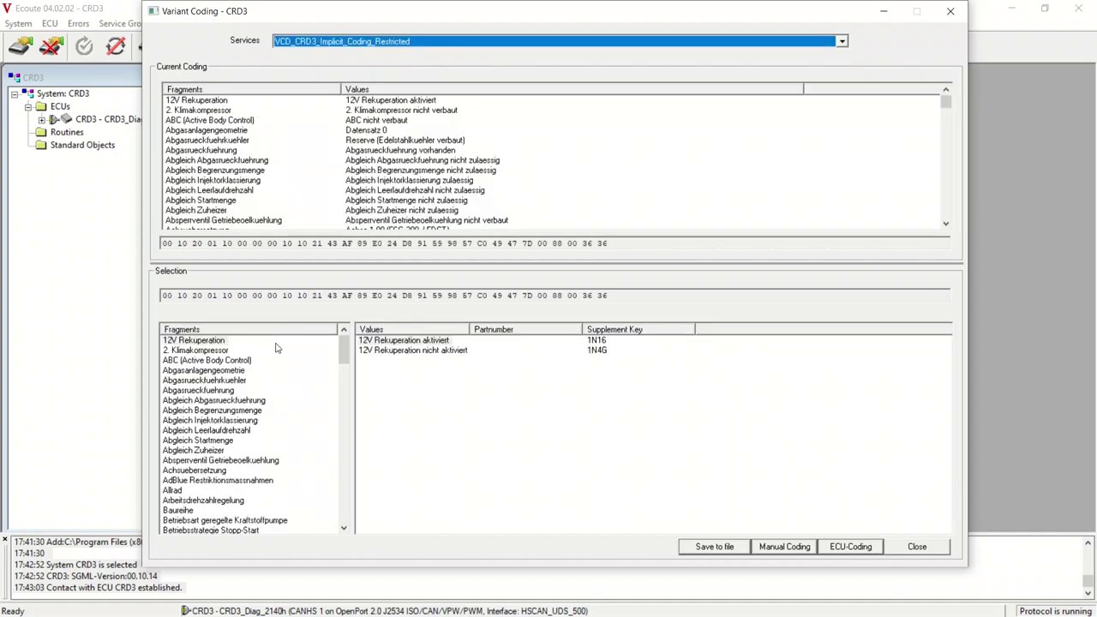
drag(346, 351, 347, 373)
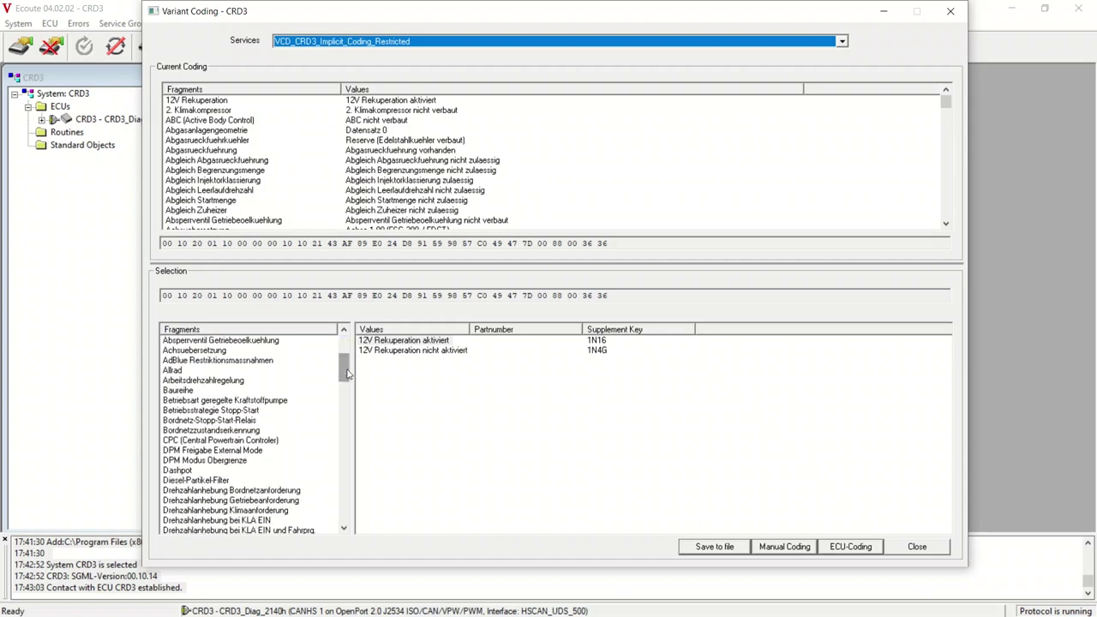
Set Betriebsstrategie Stopp-Start to 'Stopp-Start Standard Logik, Last Mode', write it to the ECU, and close.
click(251, 412)
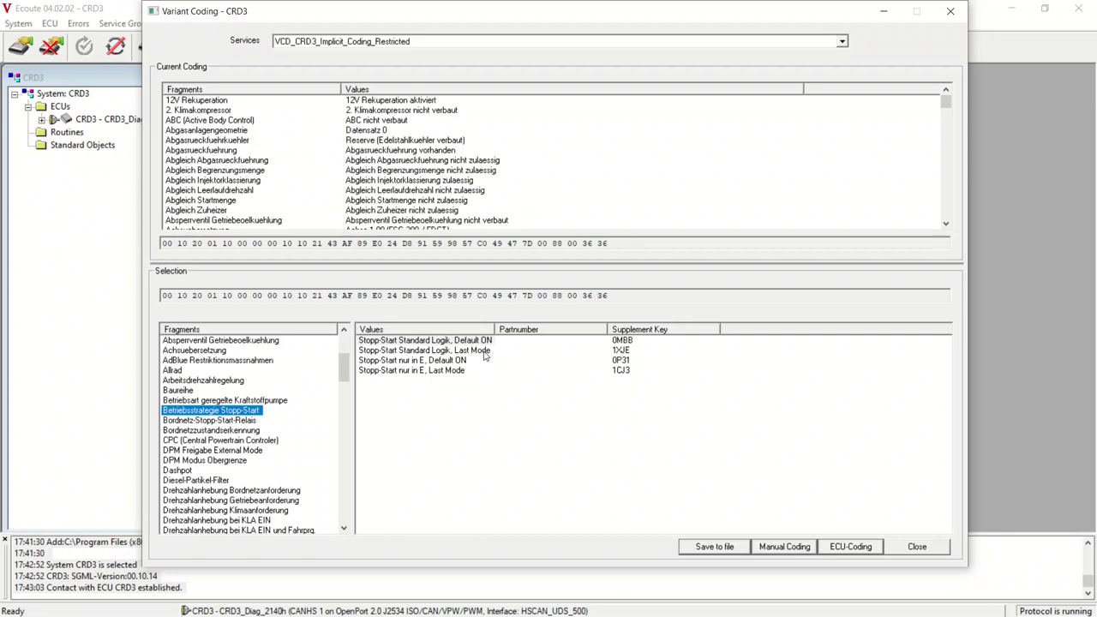
click(484, 351)
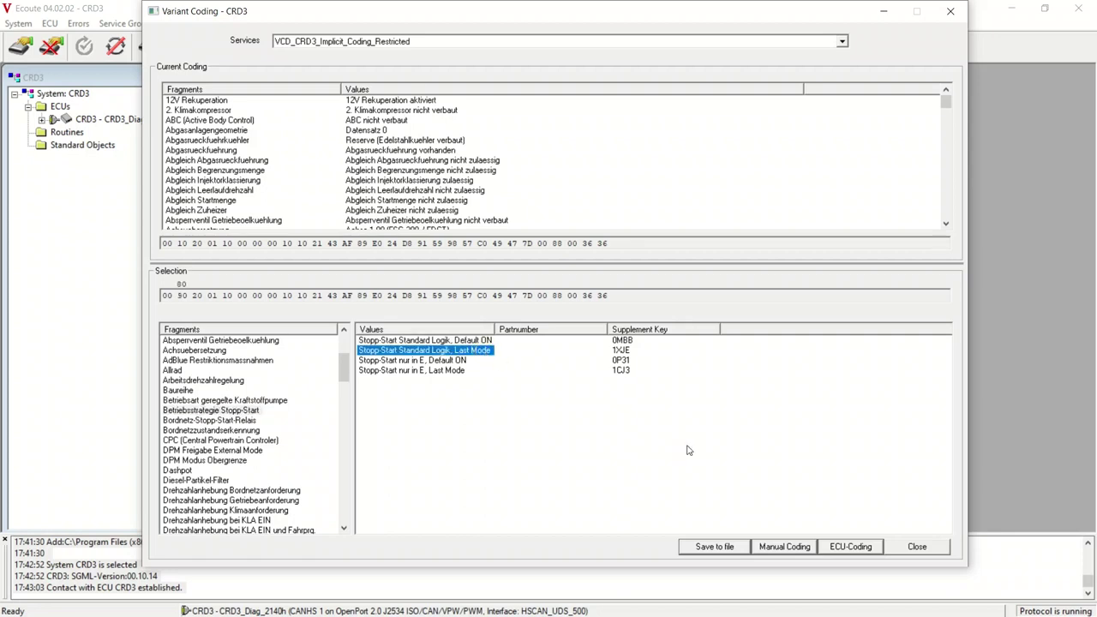
click(874, 548)
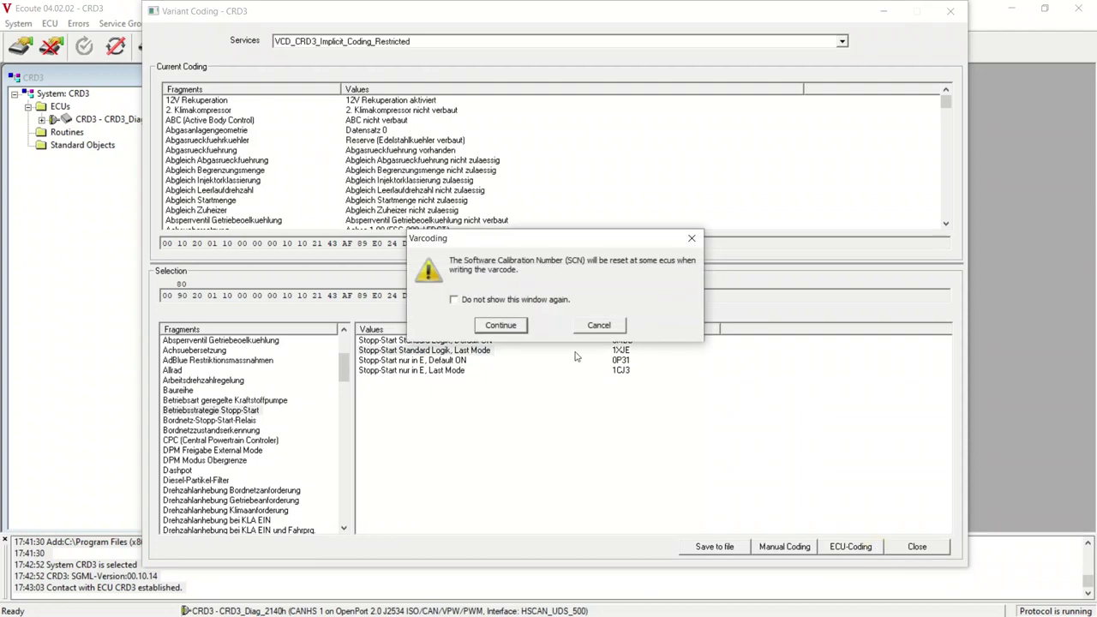
click(502, 324)
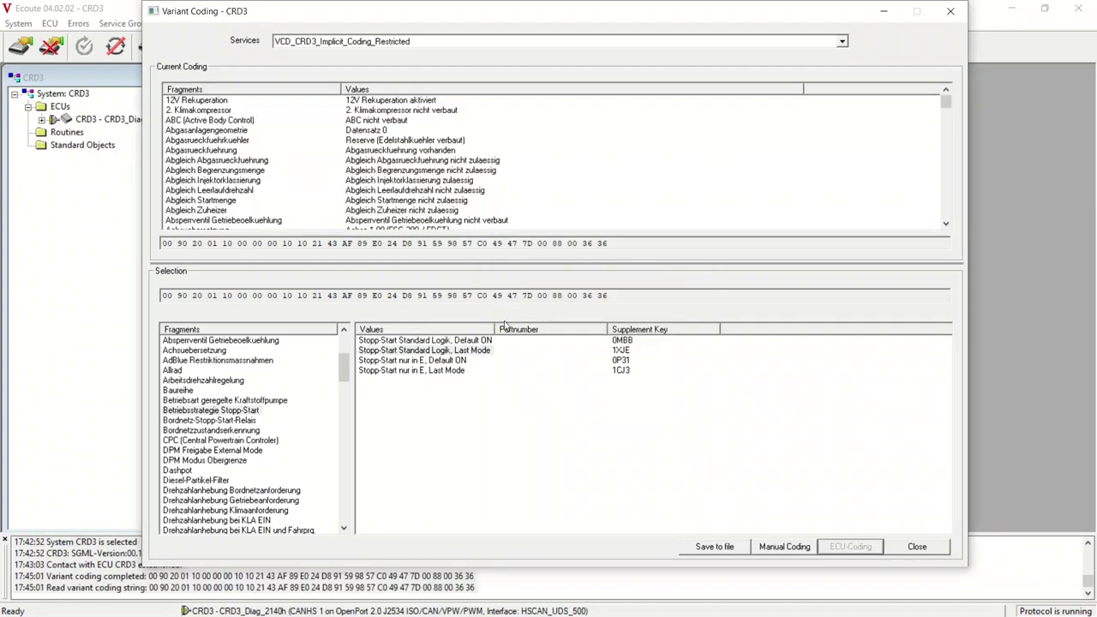
click(913, 547)
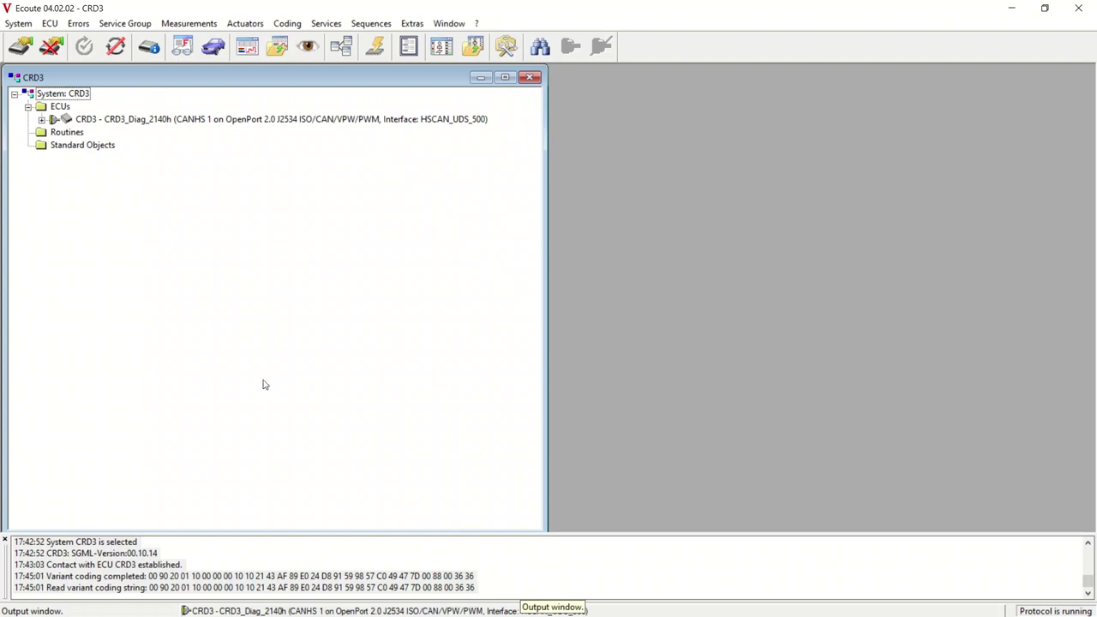
Run FN_ECU_Soft_Reset from the CRD3 Function folder, then exit ECU contact.
click(41, 119)
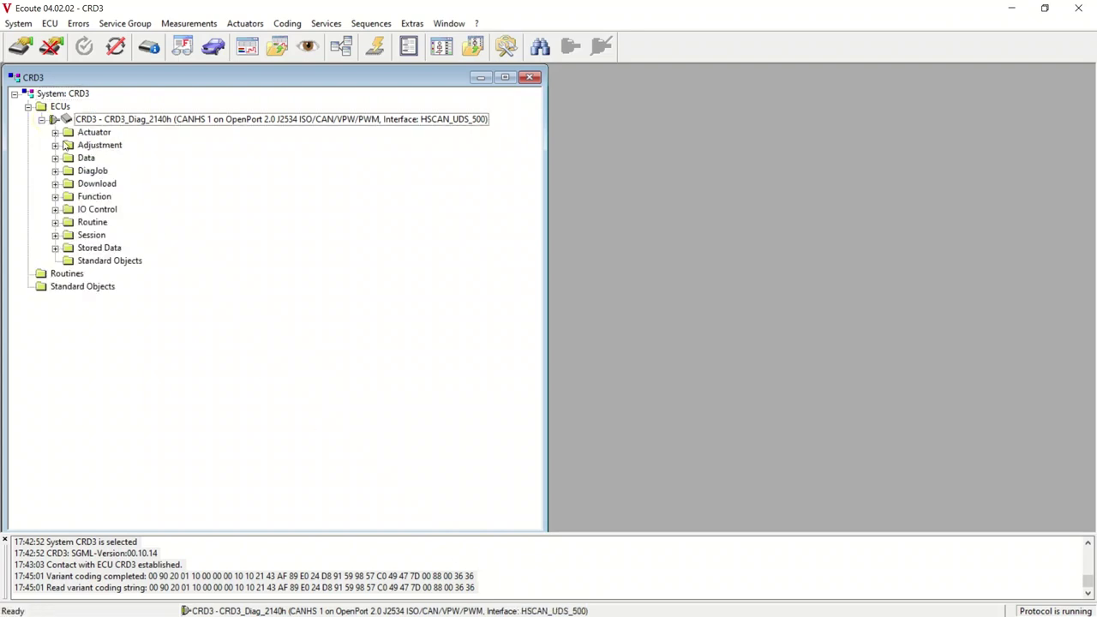
click(55, 196)
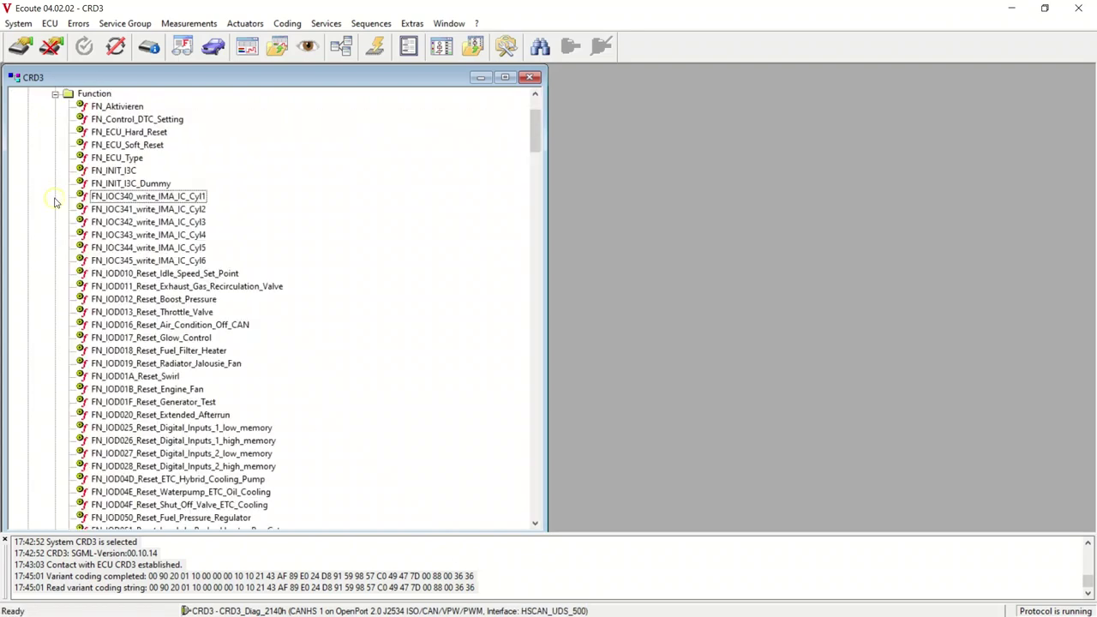
click(157, 147)
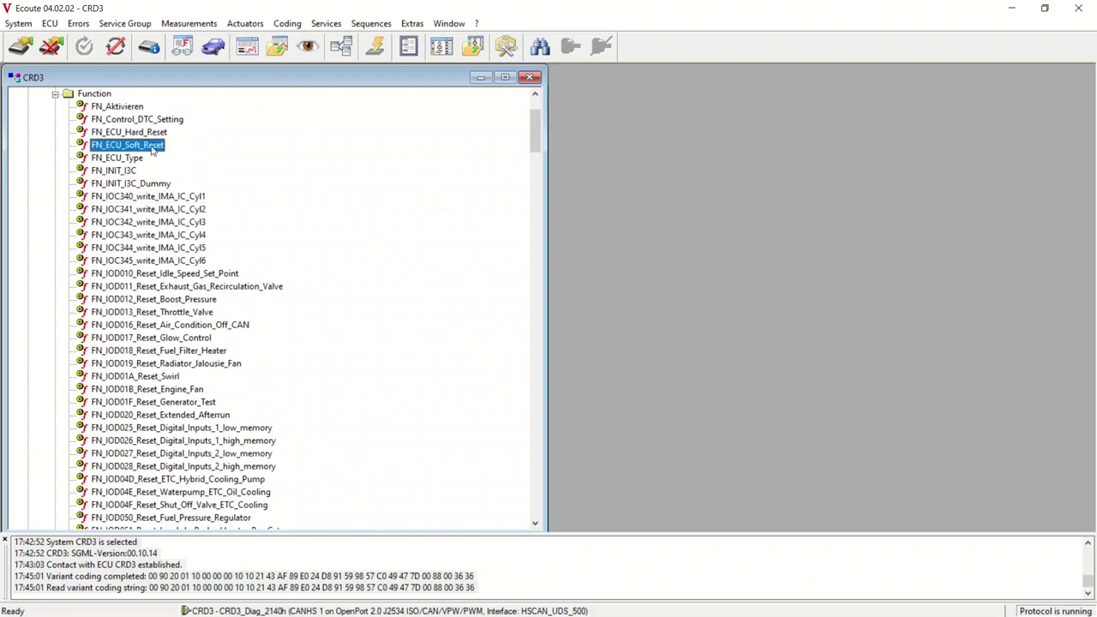
double_click(152, 148)
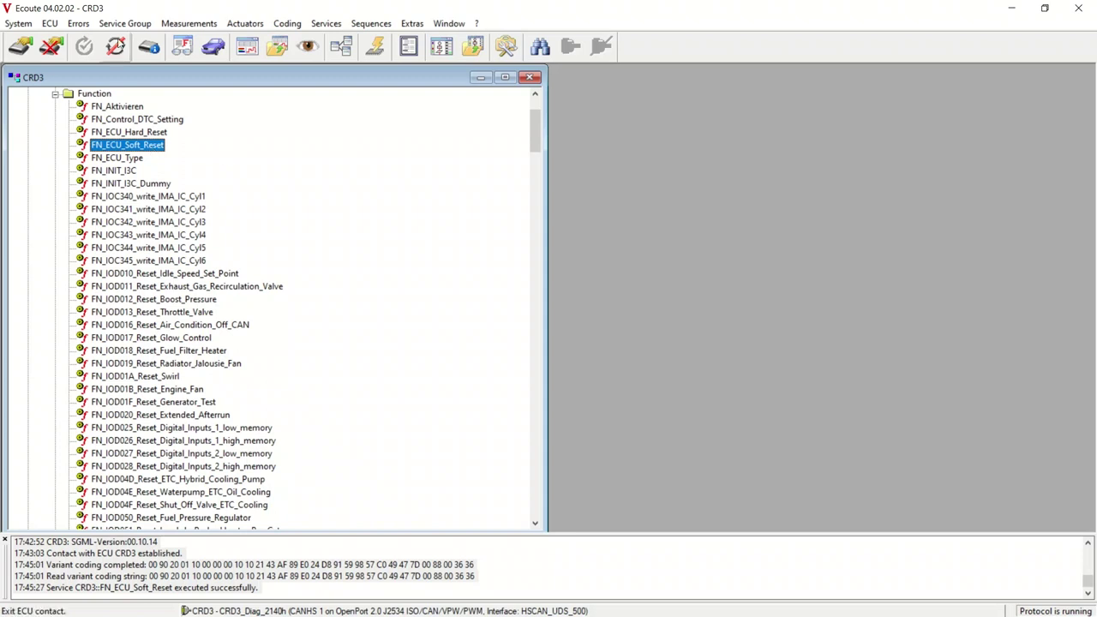
click(120, 49)
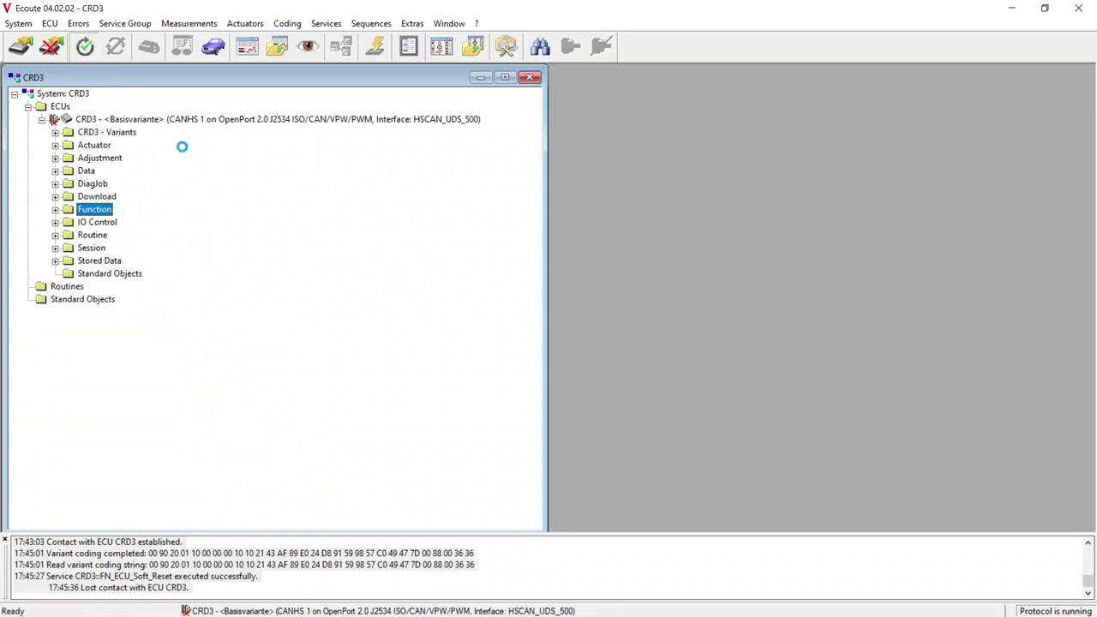
Reopen variant coding, check the Betriebsstrategie Stopp-Start value, then close the window.
click(341, 47)
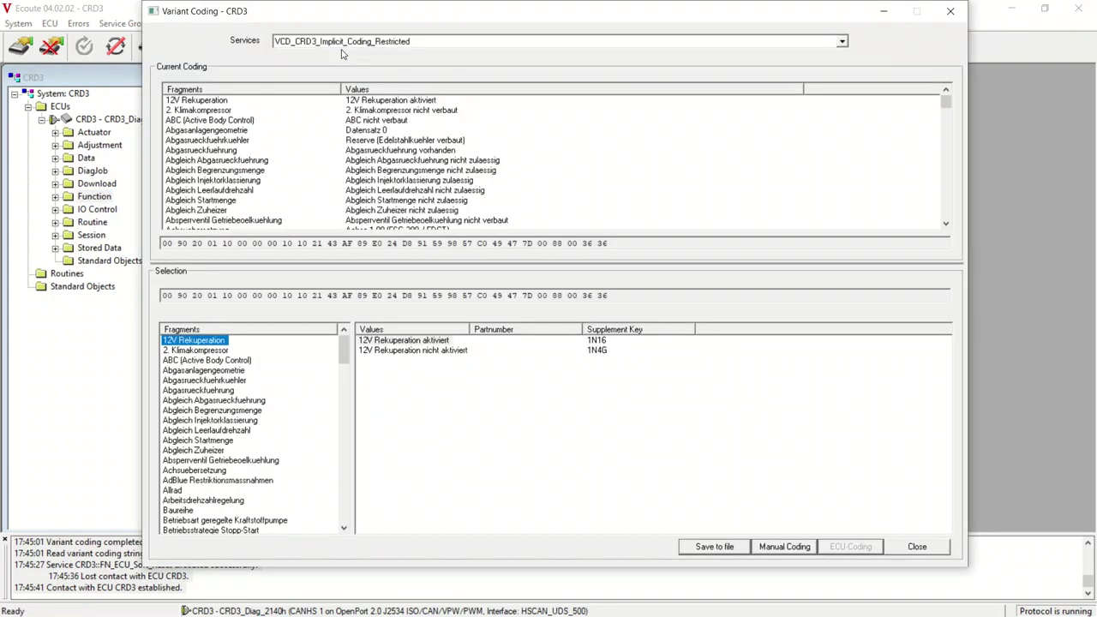
drag(346, 344, 347, 364)
click(257, 430)
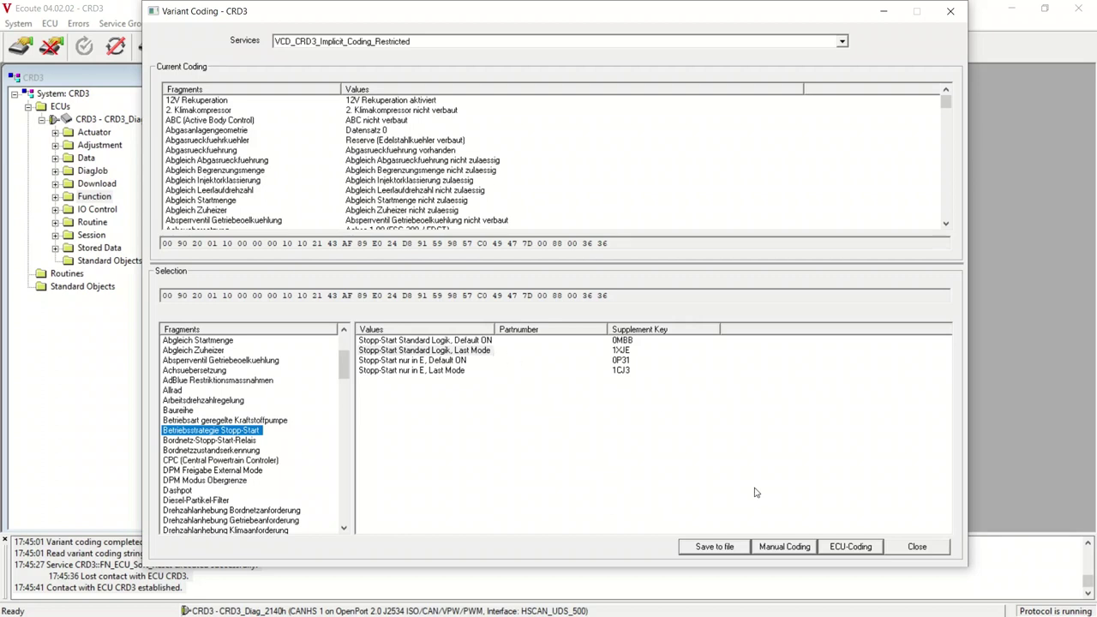
click(917, 547)
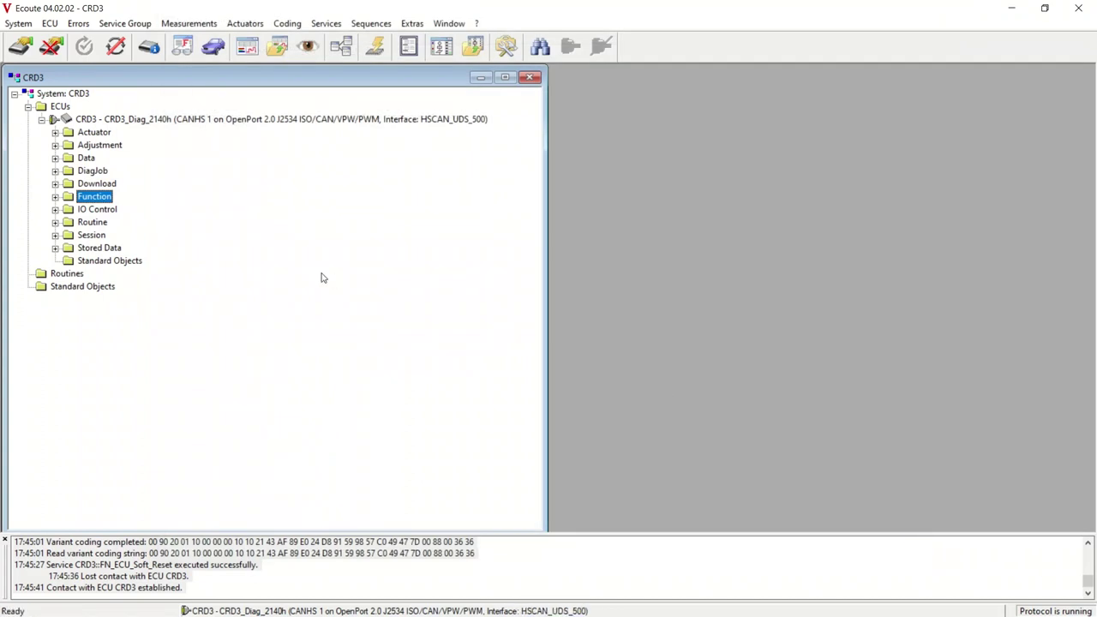
Exit contact with the CRD3 ECU and close the CRD3 Vediamo system.
click(117, 53)
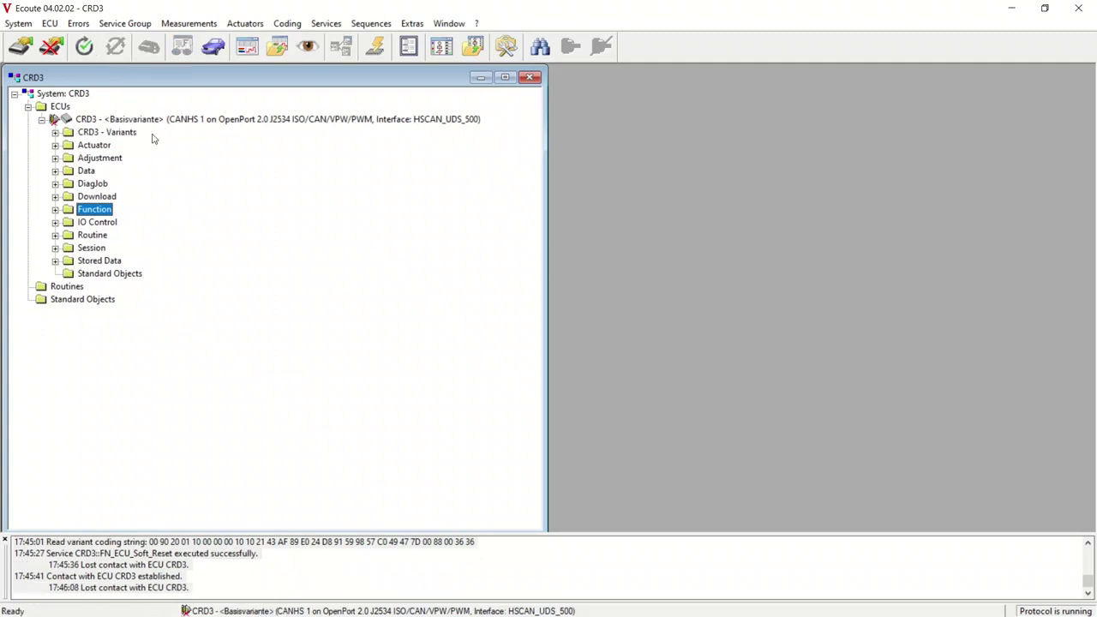
click(49, 53)
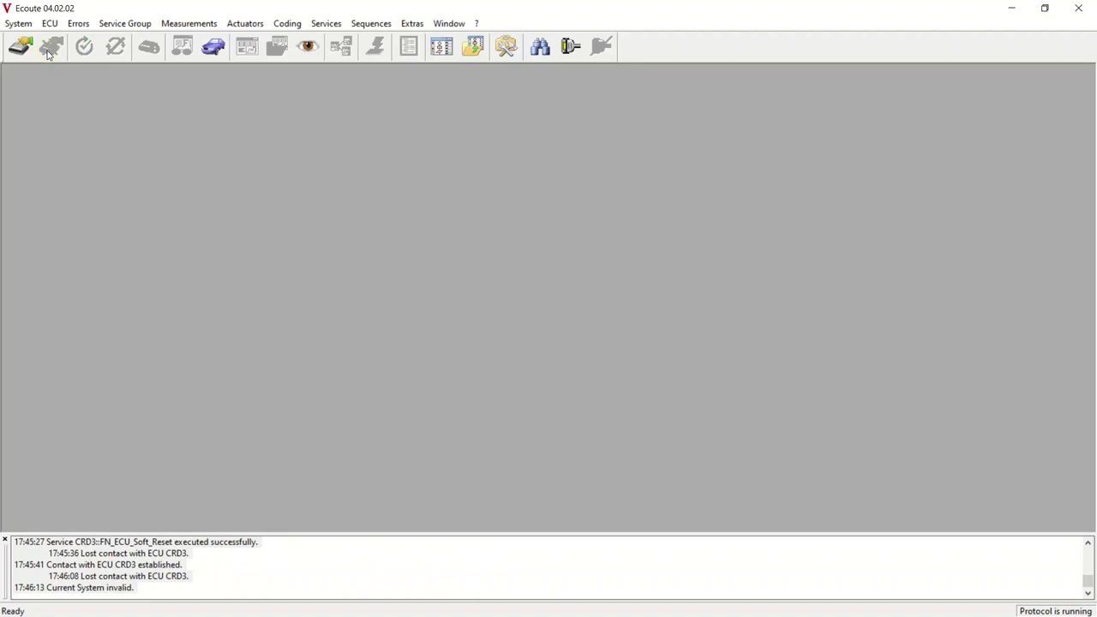